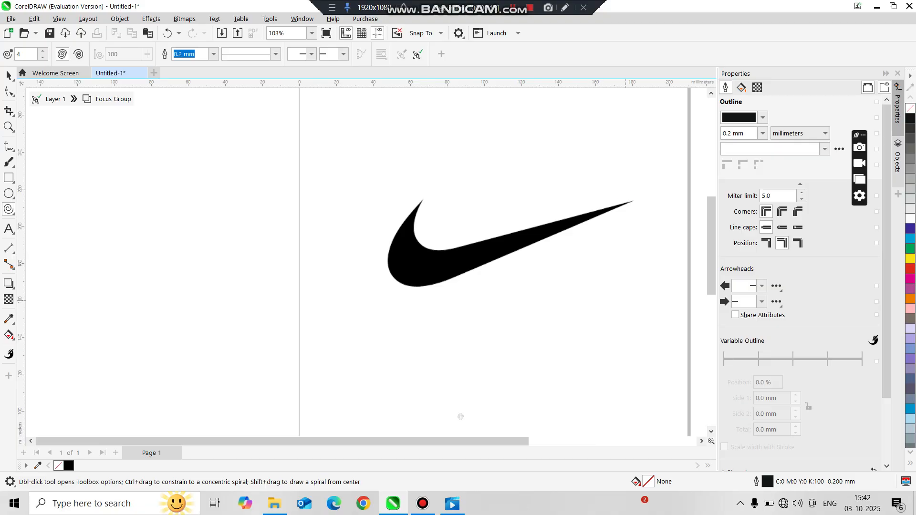
Draw an ellipse about 15 × 11 mm inside the swoosh's lower curve and convert it to curves
{"action": "scroll", "coordinate": [635, 306], "scroll_direction": "up", "scroll_amount": 2}
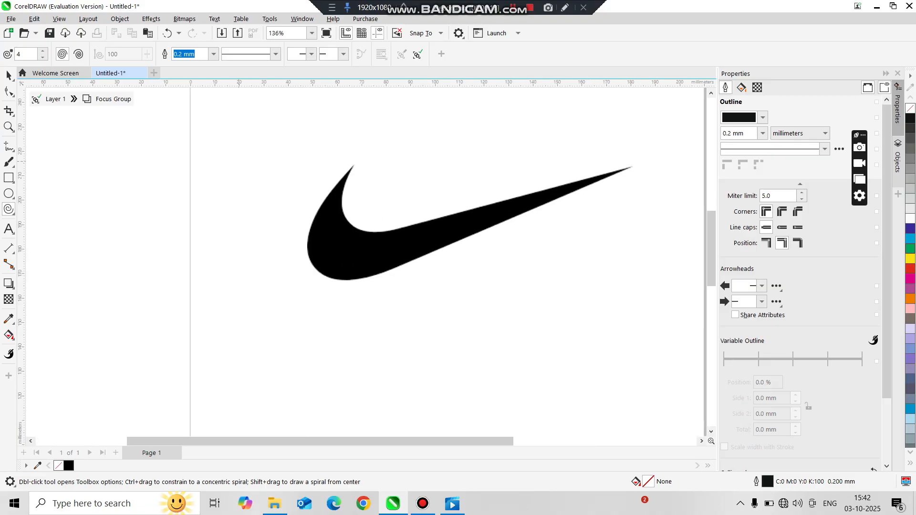
{"action": "scroll", "coordinate": [376, 420], "scroll_direction": "down", "scroll_amount": 1}
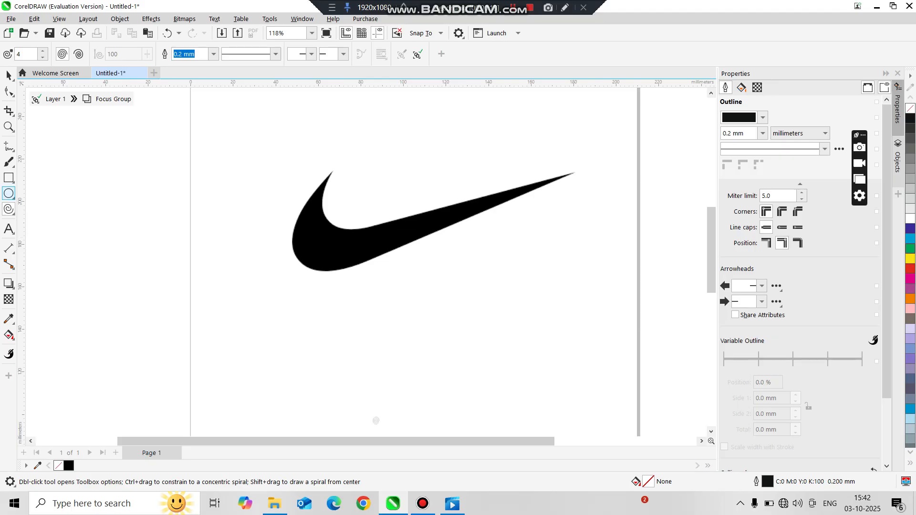
{"action": "scroll", "coordinate": [319, 231], "scroll_direction": "up", "scroll_amount": 4}
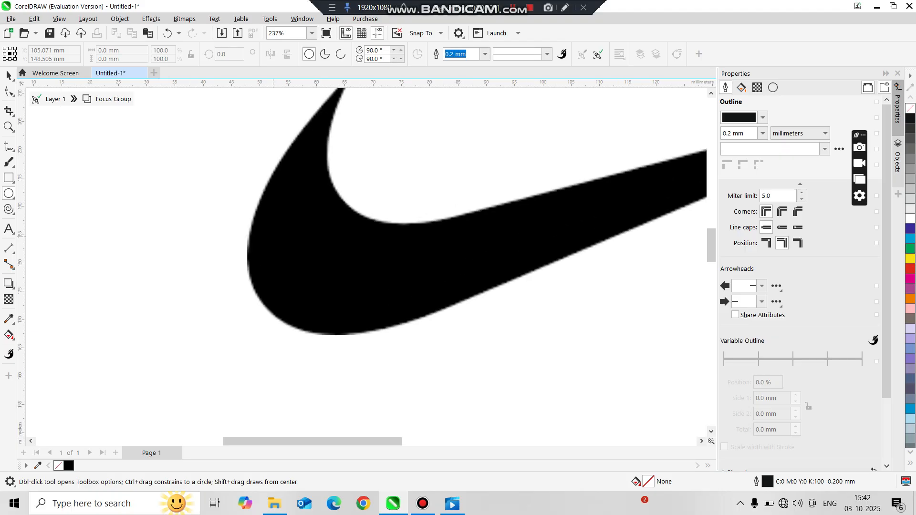
{"action": "left_click_drag", "start_coordinate": [322, 249], "coordinate": [368, 285]}
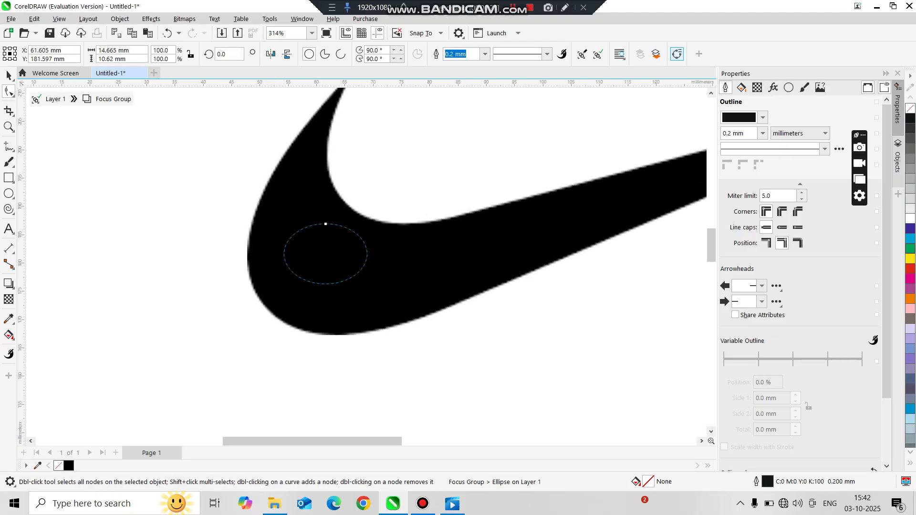
{"action": "key", "text": "ctrl+q"}
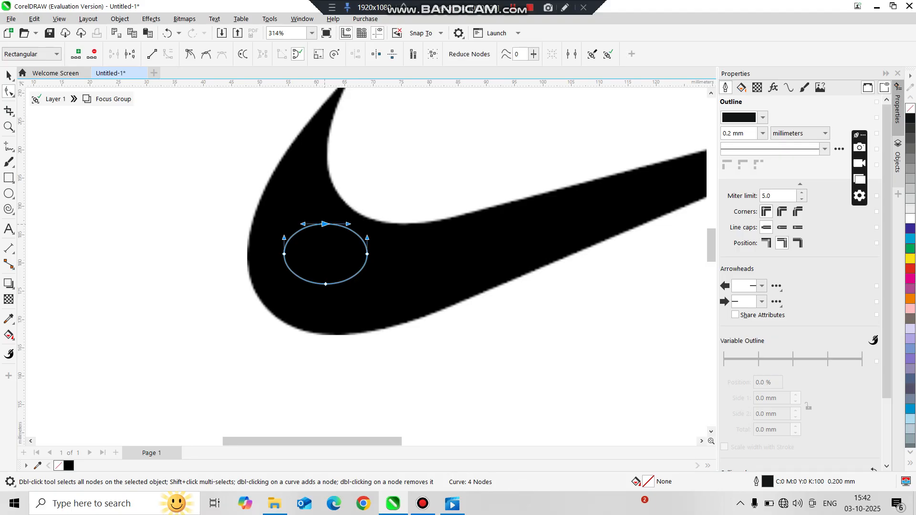
Reshape the curve by moving its top node up toward the swoosh's tip and pulling its sides to follow the outer and inner edges
{"action": "left_click_drag", "start_coordinate": [324, 223], "coordinate": [354, 121]}
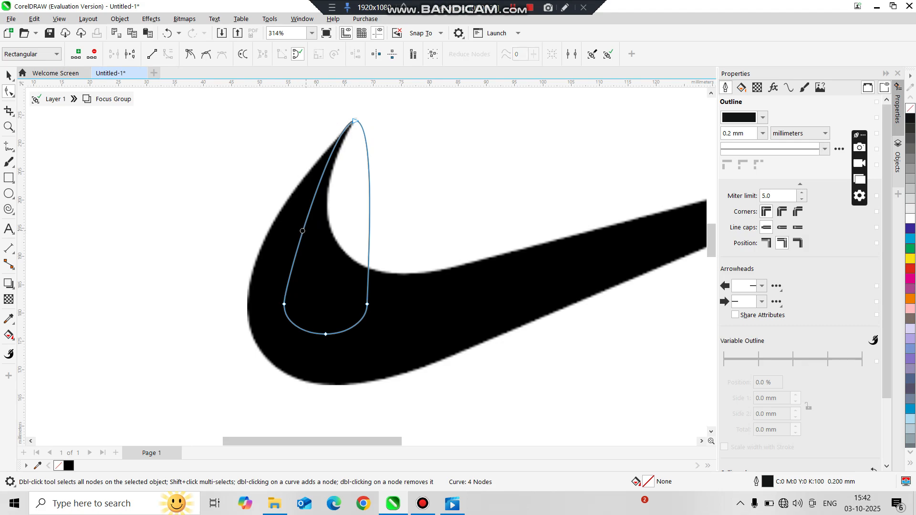
{"action": "left_click_drag", "start_coordinate": [303, 230], "coordinate": [258, 253]}
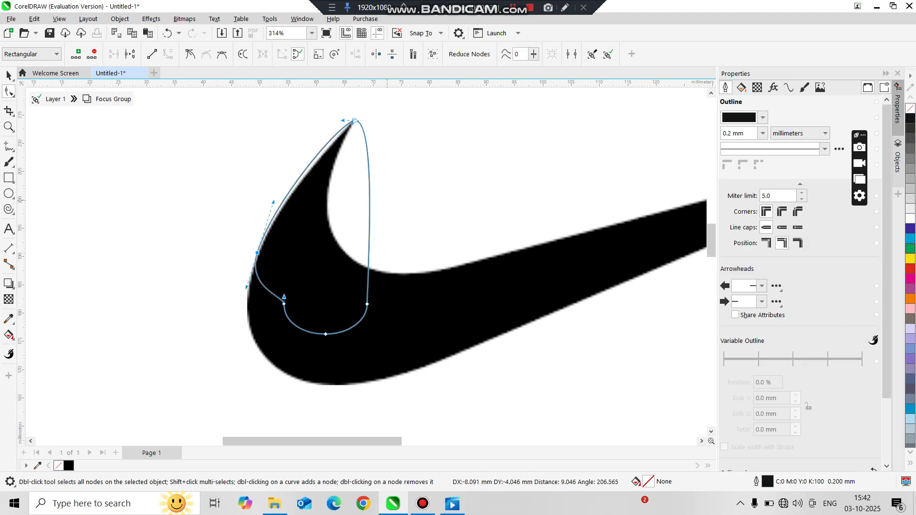
{"action": "left_click", "coordinate": [372, 204]}
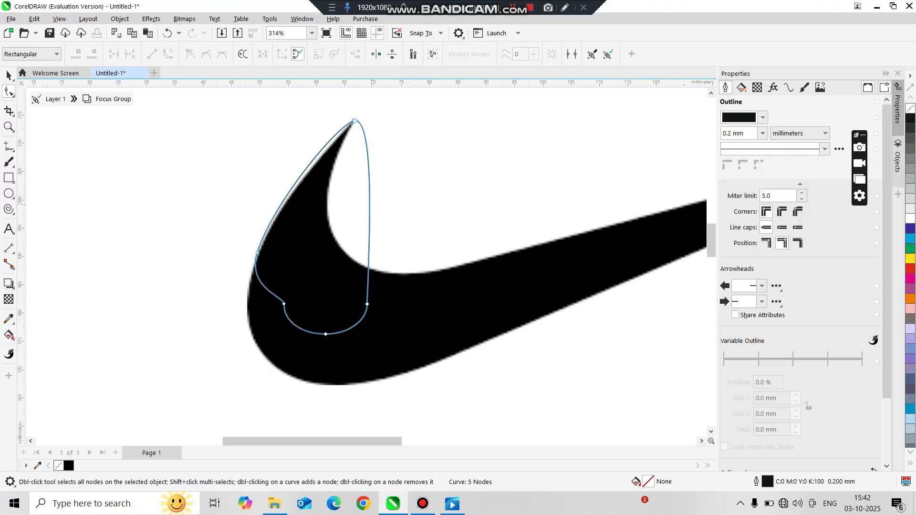
{"action": "left_click_drag", "start_coordinate": [370, 206], "coordinate": [331, 206]}
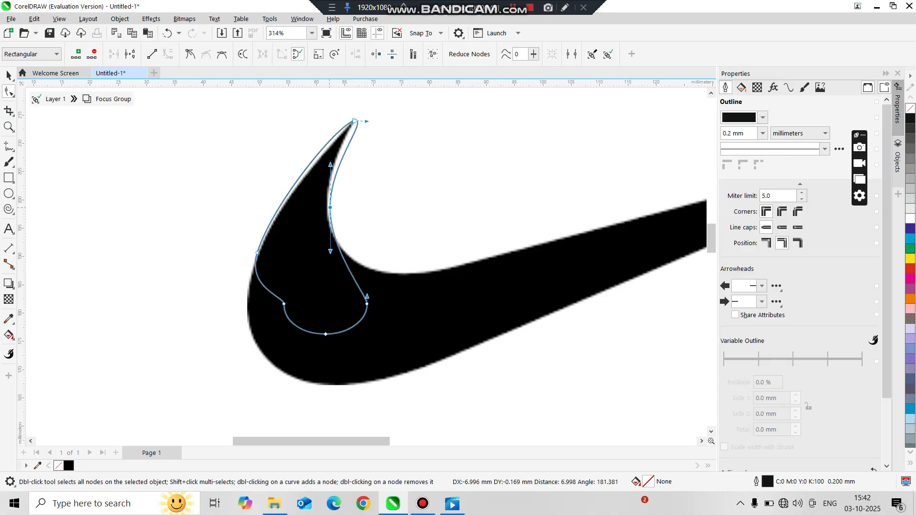
{"action": "scroll", "coordinate": [352, 123], "scroll_direction": "up", "scroll_amount": 4}
{"action": "double_click", "coordinate": [363, 113]}
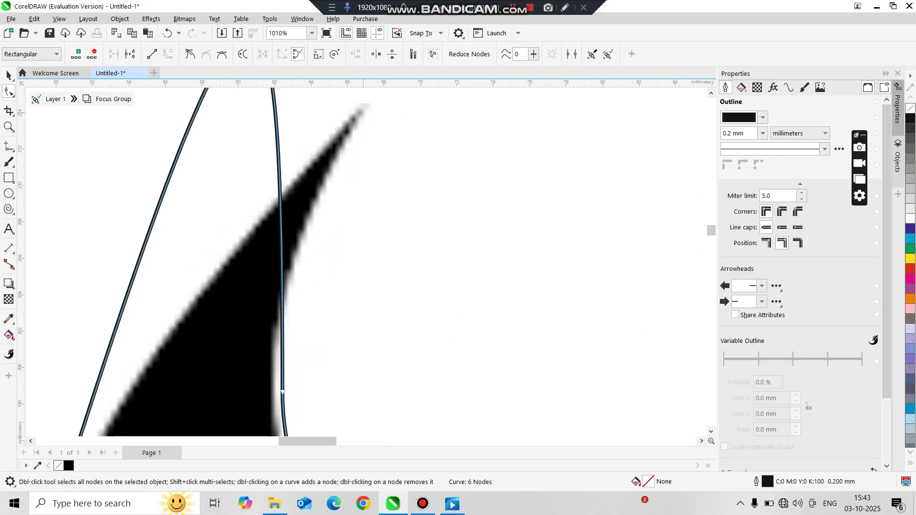
{"action": "left_click", "coordinate": [363, 113]}
{"action": "scroll", "coordinate": [293, 136], "scroll_direction": "down", "scroll_amount": 7}
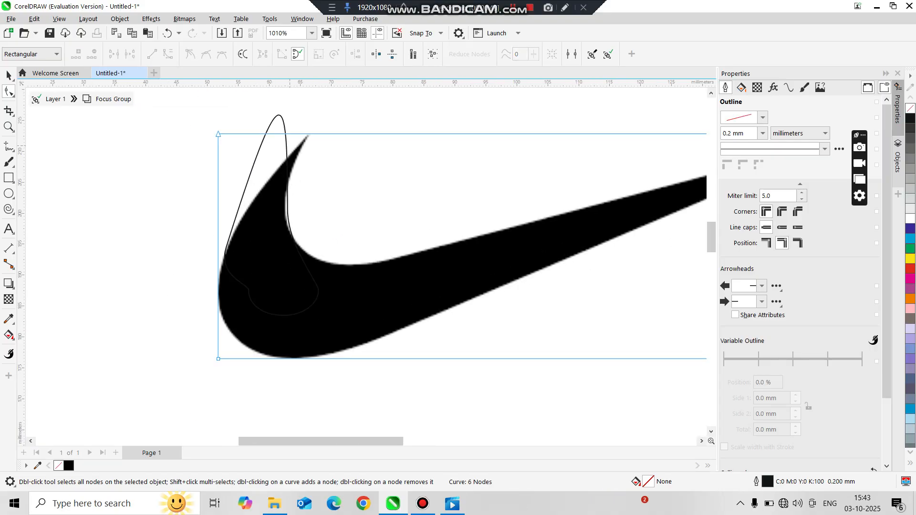
{"action": "scroll", "coordinate": [290, 145], "scroll_direction": "up", "scroll_amount": 3}
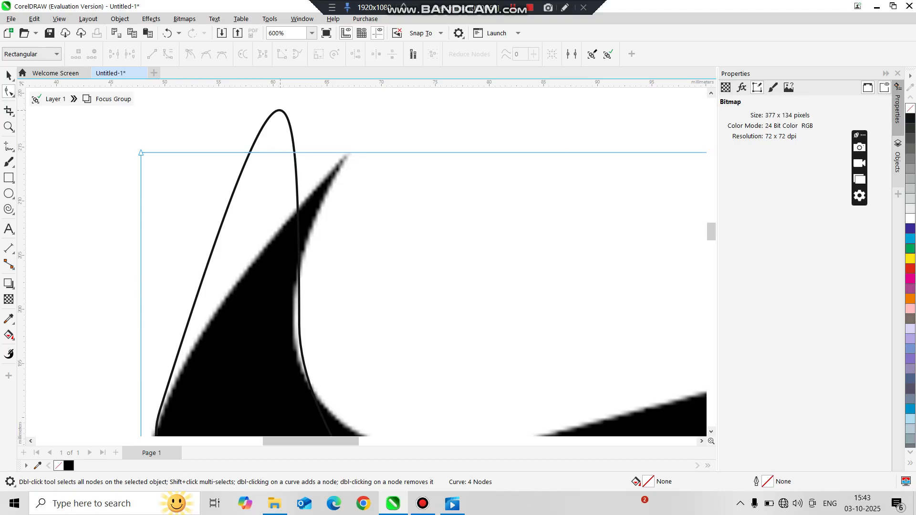
Add a node at the top of the curve and move it onto the swoosh's upper tip
{"action": "left_click", "coordinate": [280, 110]}
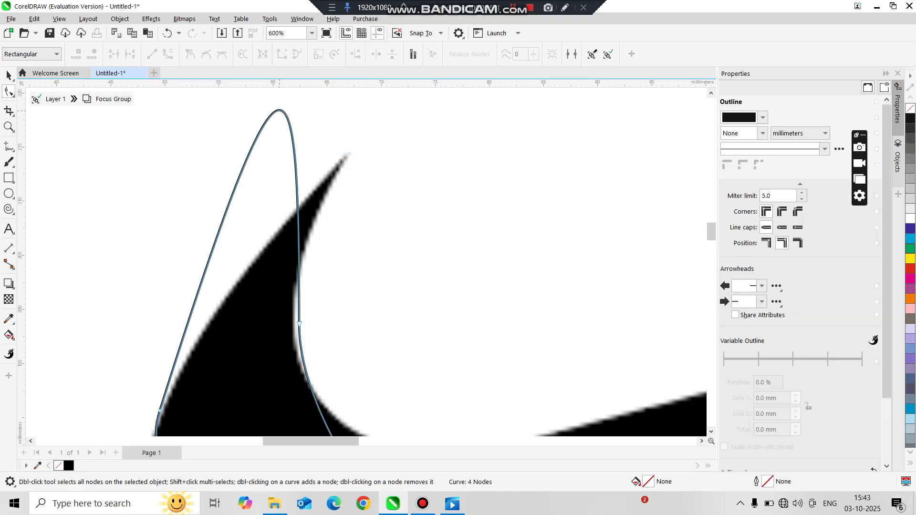
{"action": "double_click", "coordinate": [280, 110]}
{"action": "double_click", "coordinate": [280, 111]}
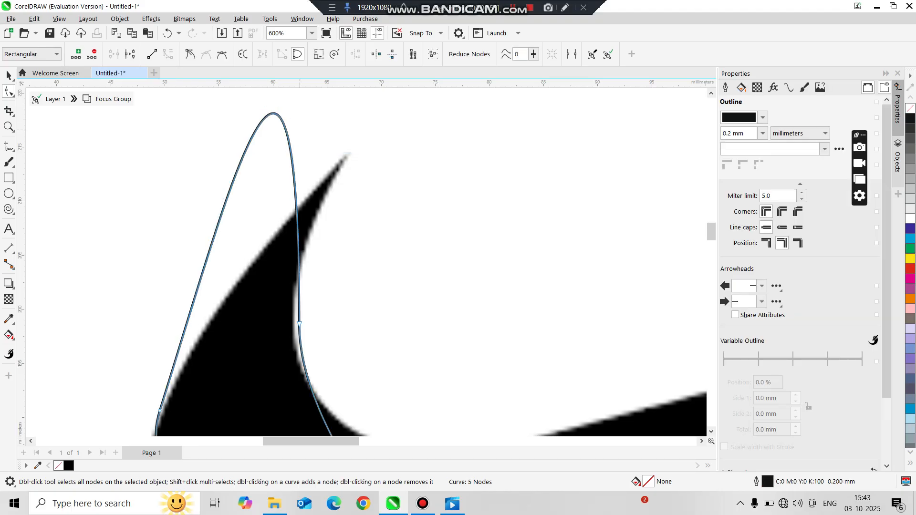
{"action": "left_click_drag", "start_coordinate": [275, 113], "coordinate": [276, 113]}
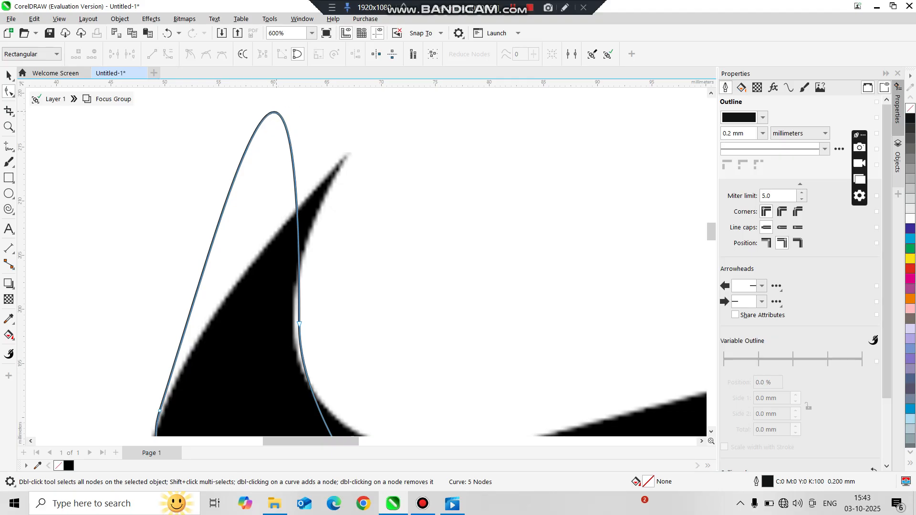
{"action": "left_click", "coordinate": [275, 113]}
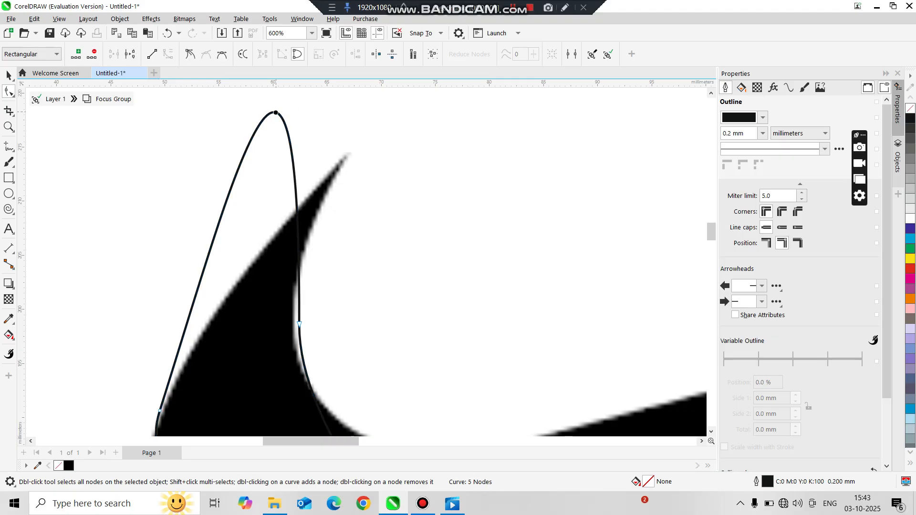
{"action": "left_click_drag", "start_coordinate": [275, 113], "coordinate": [347, 158]}
Adjust the outer edge, then add a node on the inner edge and pull it in to follow the swoosh's inner curve
{"action": "scroll", "coordinate": [351, 152], "scroll_direction": "down", "scroll_amount": 3}
{"action": "scroll", "coordinate": [291, 221], "scroll_direction": "up", "scroll_amount": 4}
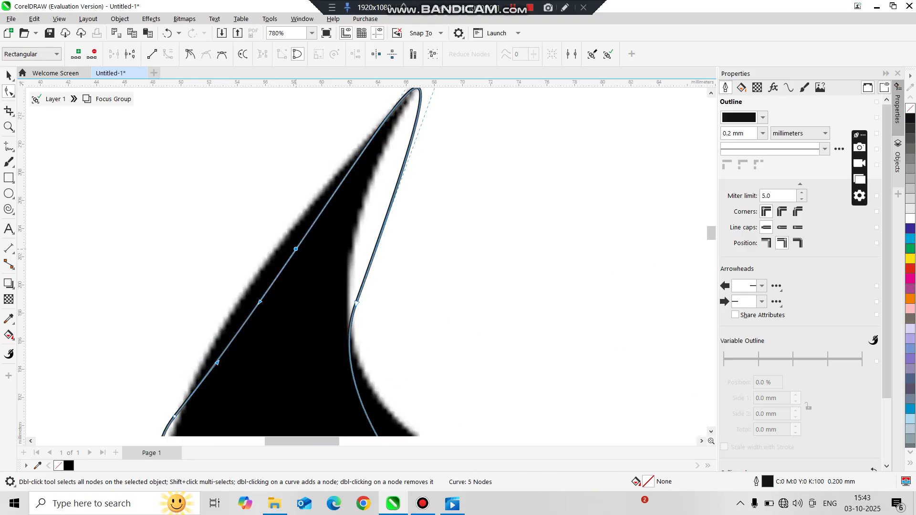
{"action": "left_click_drag", "start_coordinate": [295, 249], "coordinate": [287, 241]}
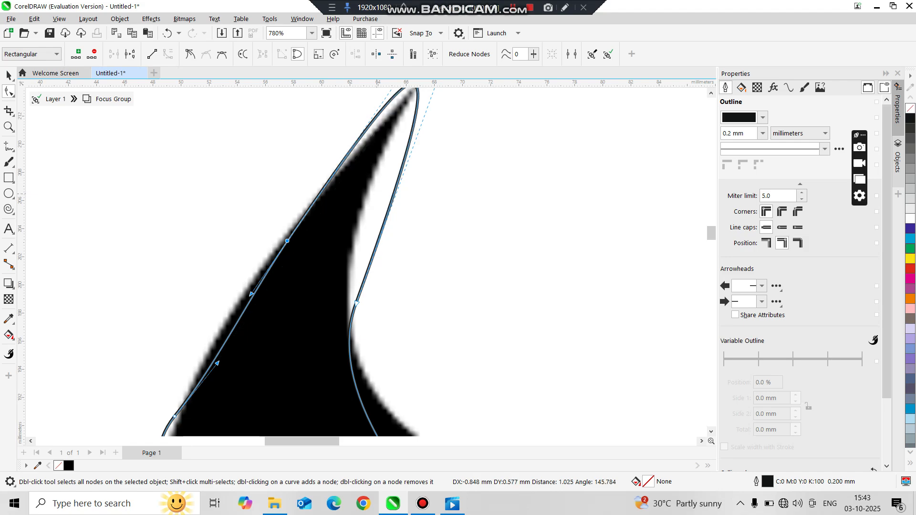
{"action": "left_click", "coordinate": [397, 184]}
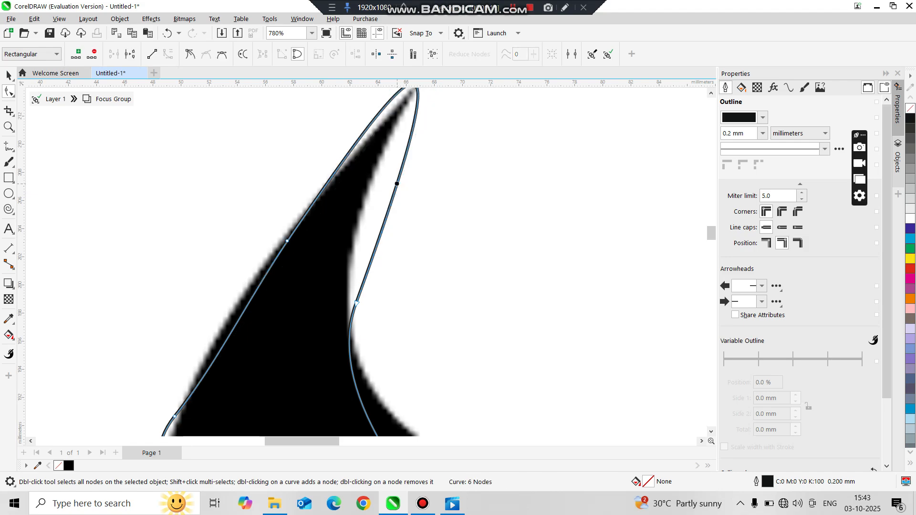
{"action": "left_click_drag", "start_coordinate": [396, 183], "coordinate": [348, 217]}
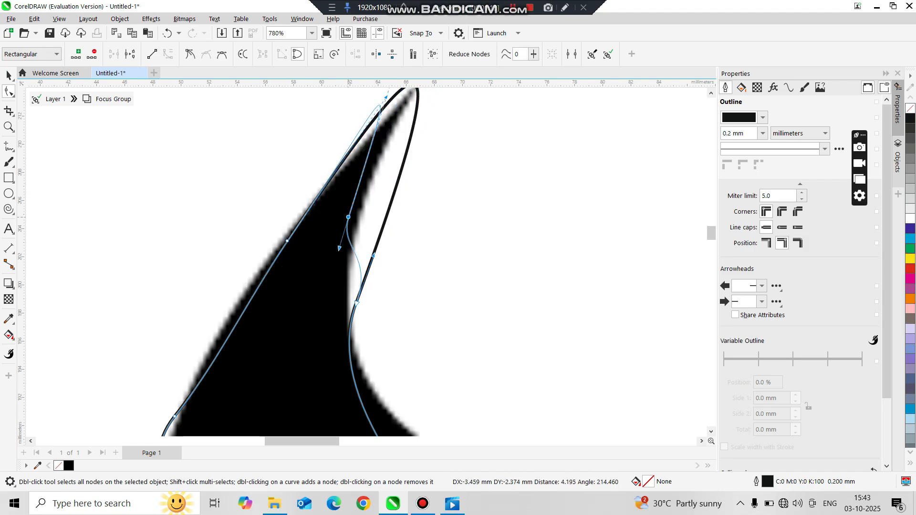
Add another node on the inner edge and move the top node further out to the swoosh's sharp tip
{"action": "double_click", "coordinate": [355, 303]}
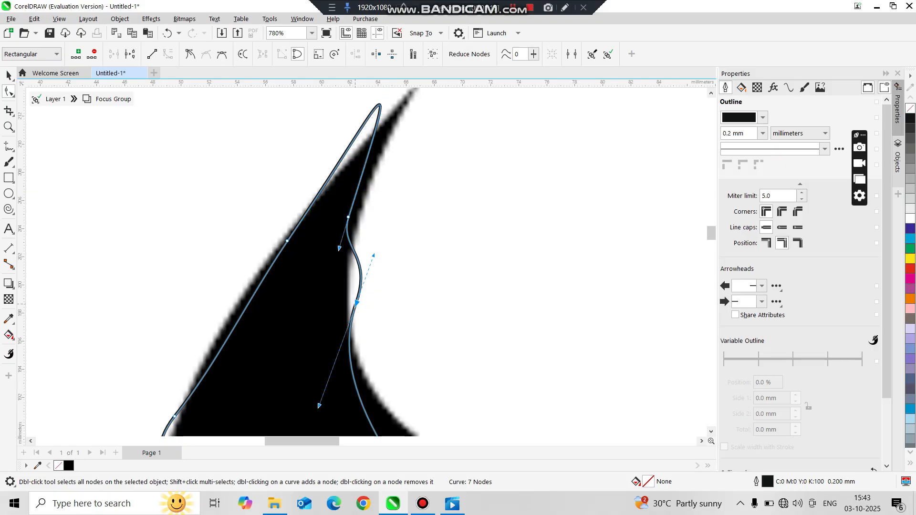
{"action": "scroll", "coordinate": [346, 243], "scroll_direction": "down", "scroll_amount": 2}
{"action": "scroll", "coordinate": [354, 175], "scroll_direction": "up", "scroll_amount": 1}
{"action": "scroll", "coordinate": [374, 172], "scroll_direction": "up", "scroll_amount": 3}
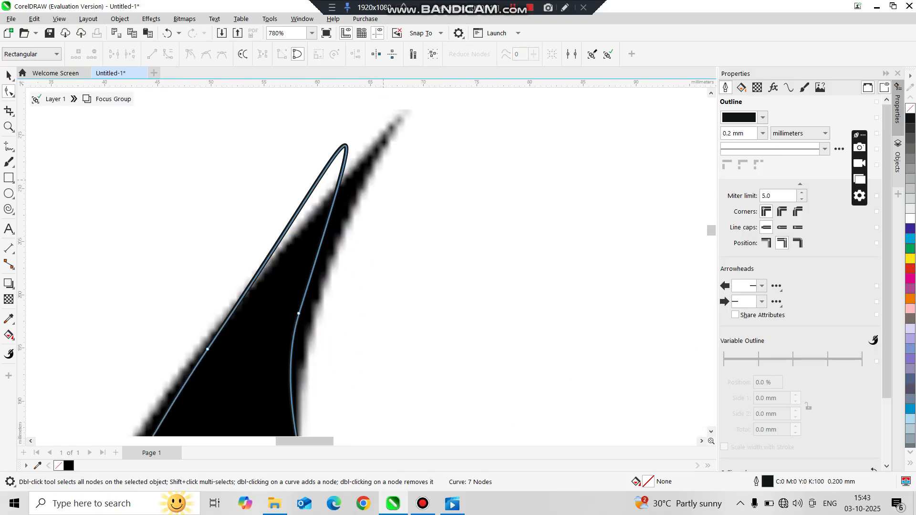
{"action": "left_click", "coordinate": [342, 143]}
{"action": "left_click", "coordinate": [342, 144]}
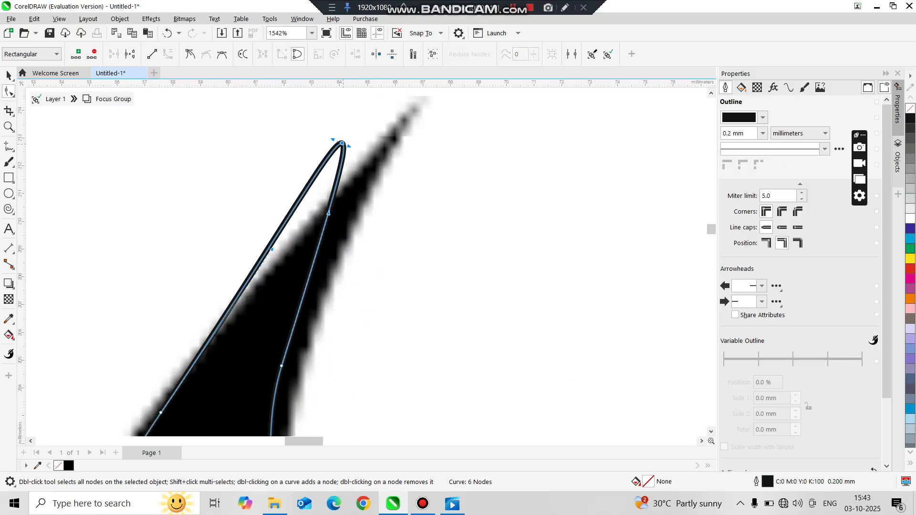
{"action": "left_click_drag", "start_coordinate": [342, 144], "coordinate": [414, 110]}
Move the curve's lower-left node down toward the swoosh's bottom edge and add a node to bend the outer edge
{"action": "scroll", "coordinate": [414, 110], "scroll_direction": "down", "scroll_amount": 3}
{"action": "scroll", "coordinate": [414, 110], "scroll_direction": "down", "scroll_amount": 5}
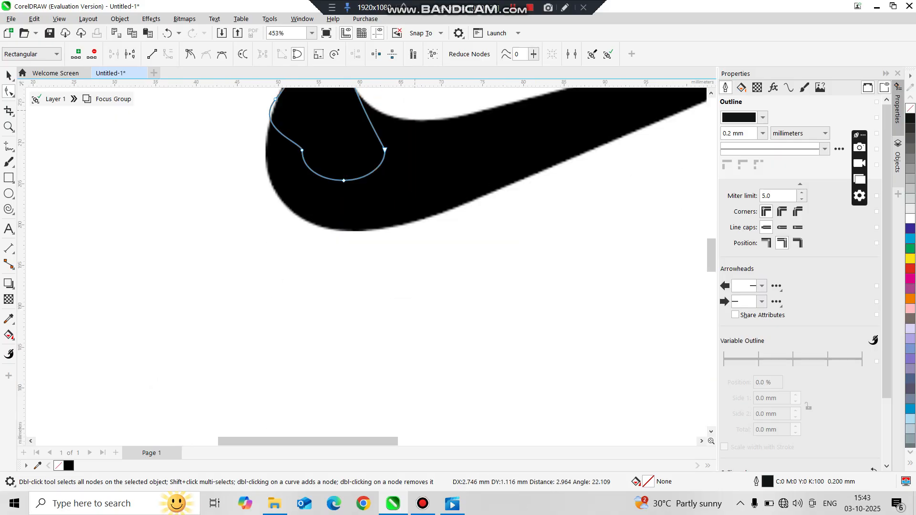
{"action": "scroll", "coordinate": [296, 153], "scroll_direction": "up", "scroll_amount": 1}
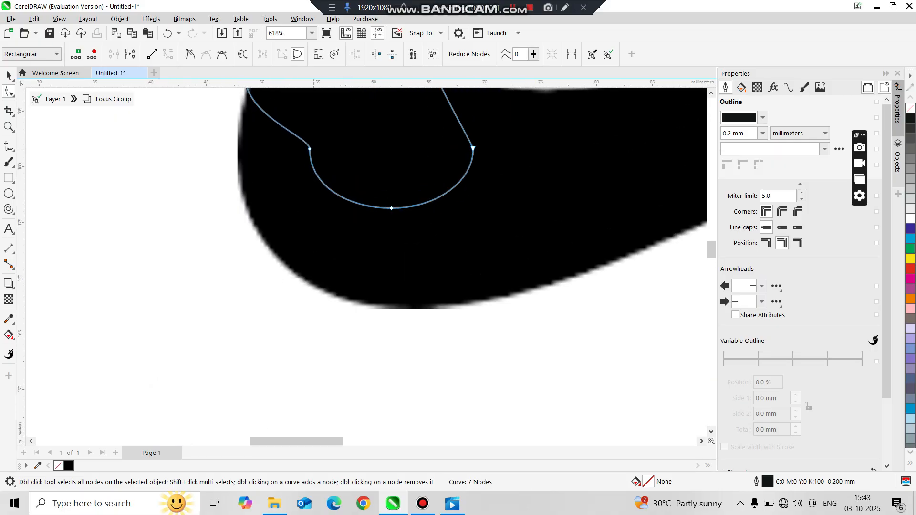
{"action": "left_click_drag", "start_coordinate": [310, 148], "coordinate": [287, 259]}
{"action": "left_click", "coordinate": [263, 194]}
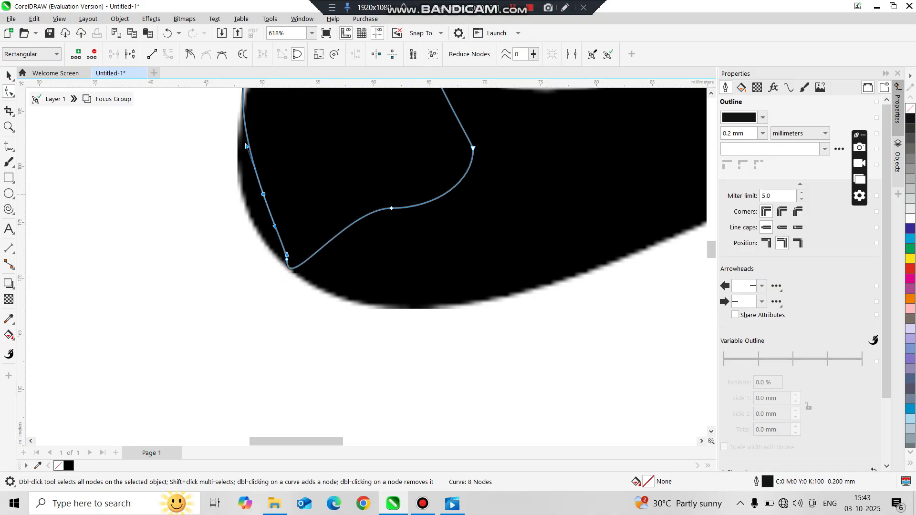
{"action": "left_click_drag", "start_coordinate": [263, 194], "coordinate": [246, 209]}
Delete the selected node on the swoosh's outer edge
{"action": "scroll", "coordinate": [254, 198], "scroll_direction": "down", "scroll_amount": 1}
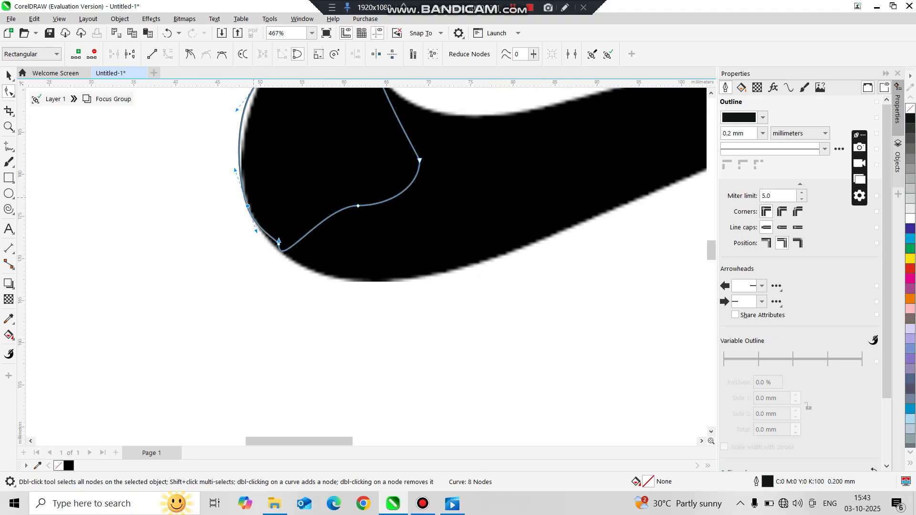
{"action": "scroll", "coordinate": [253, 198], "scroll_direction": "down", "scroll_amount": 5}
{"action": "scroll", "coordinate": [262, 107], "scroll_direction": "up", "scroll_amount": 5}
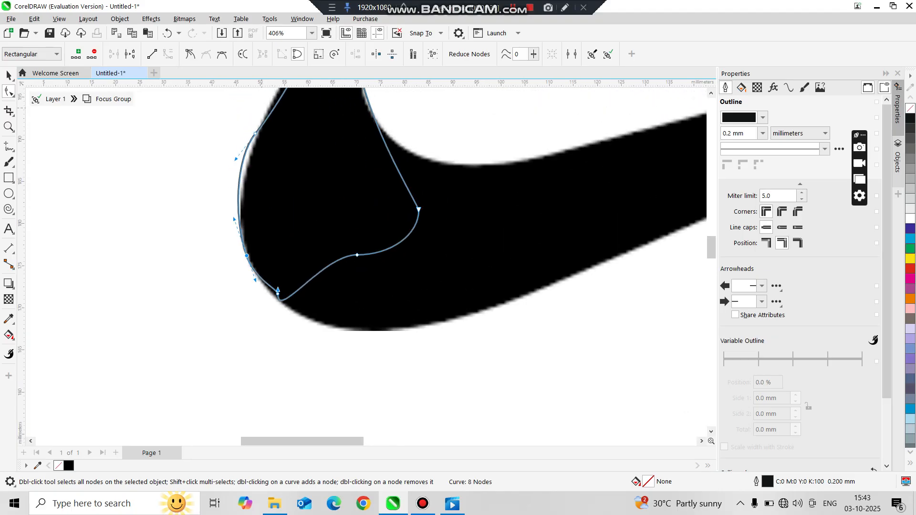
{"action": "scroll", "coordinate": [260, 131], "scroll_direction": "up", "scroll_amount": 3}
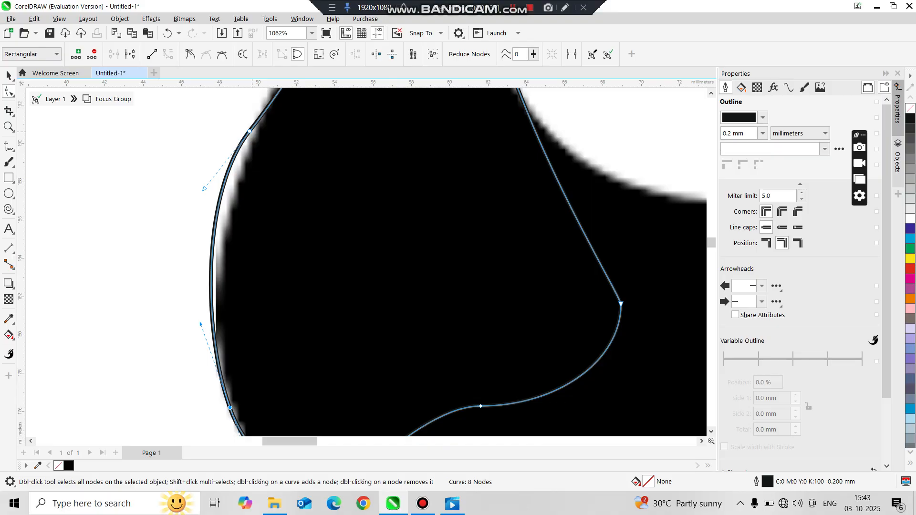
{"action": "key", "text": "Delete"}
{"action": "scroll", "coordinate": [335, 364], "scroll_direction": "down", "scroll_amount": 6}
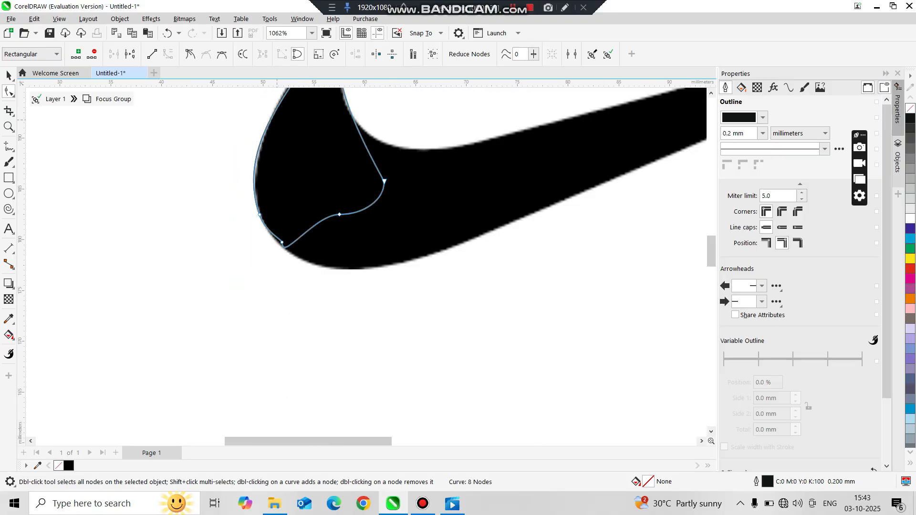
{"action": "scroll", "coordinate": [335, 364], "scroll_direction": "up", "scroll_amount": 3}
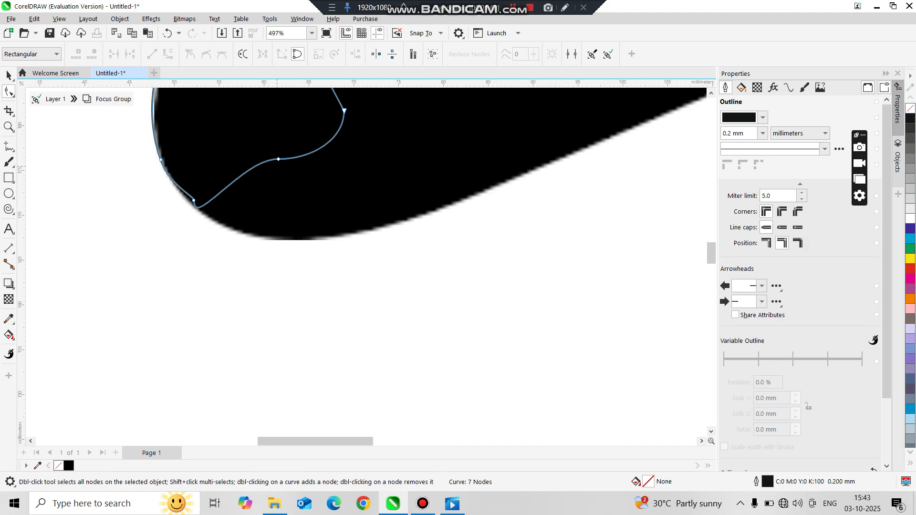
Drag the curve's lower middle node out to the swoosh's right tail tip and add a node along the tail
{"action": "left_click_drag", "start_coordinate": [279, 159], "coordinate": [636, 131]}
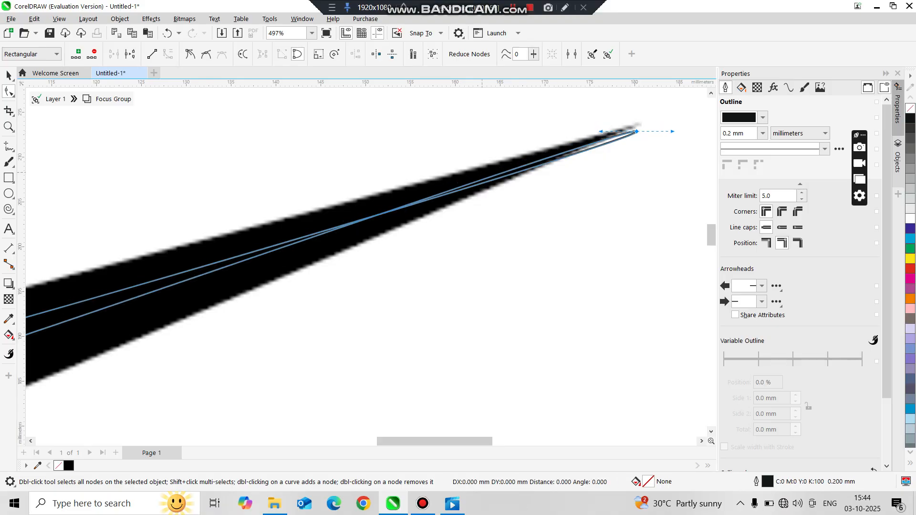
{"action": "left_click", "coordinate": [488, 177]}
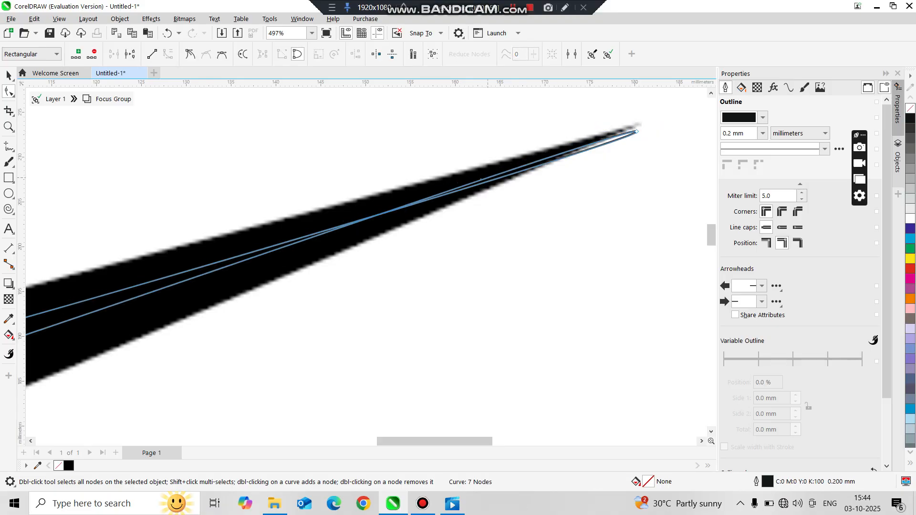
{"action": "left_click_drag", "start_coordinate": [494, 177], "coordinate": [514, 174]}
{"action": "double_click", "coordinate": [509, 185]}
{"action": "scroll", "coordinate": [315, 180], "scroll_direction": "down", "scroll_amount": 4}
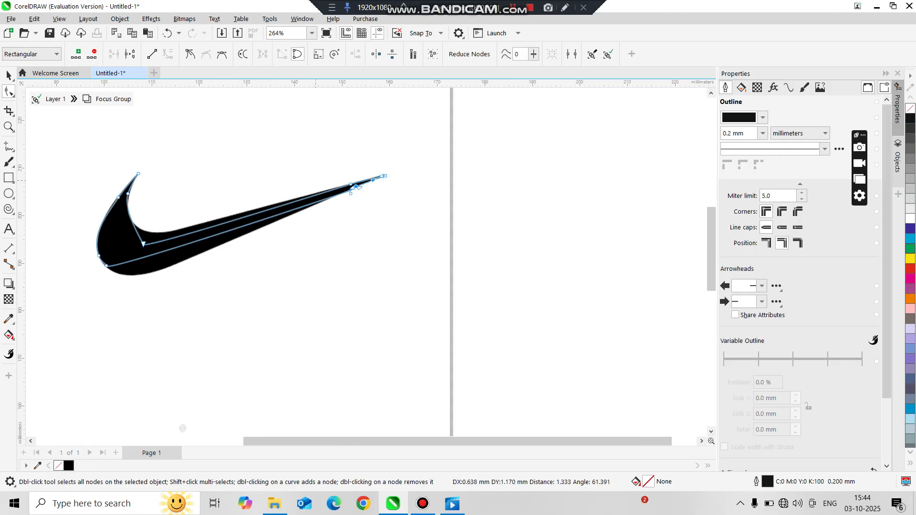
{"action": "scroll", "coordinate": [162, 250], "scroll_direction": "up", "scroll_amount": 2}
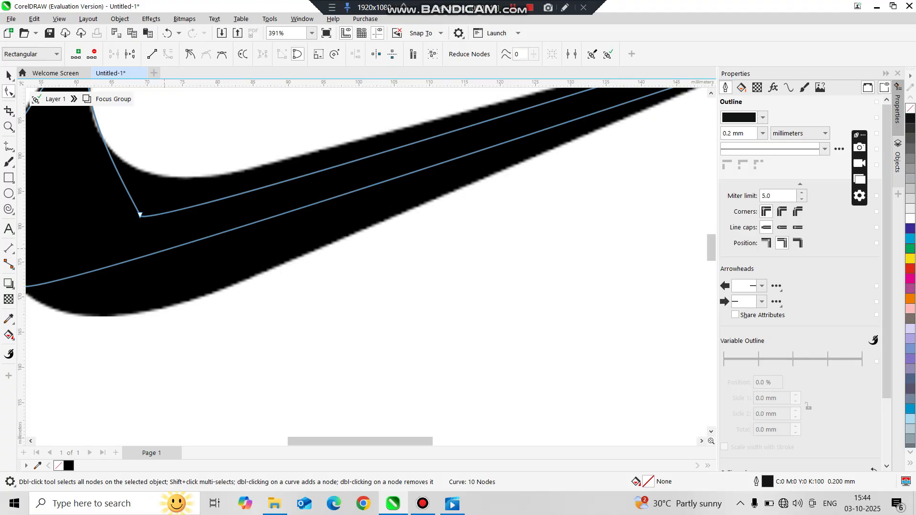
Drag the curve's lower outer edge down to follow the swoosh's bottom outline
{"action": "left_click_drag", "start_coordinate": [162, 251], "coordinate": [177, 302]}
{"action": "scroll", "coordinate": [236, 247], "scroll_direction": "down", "scroll_amount": 2}
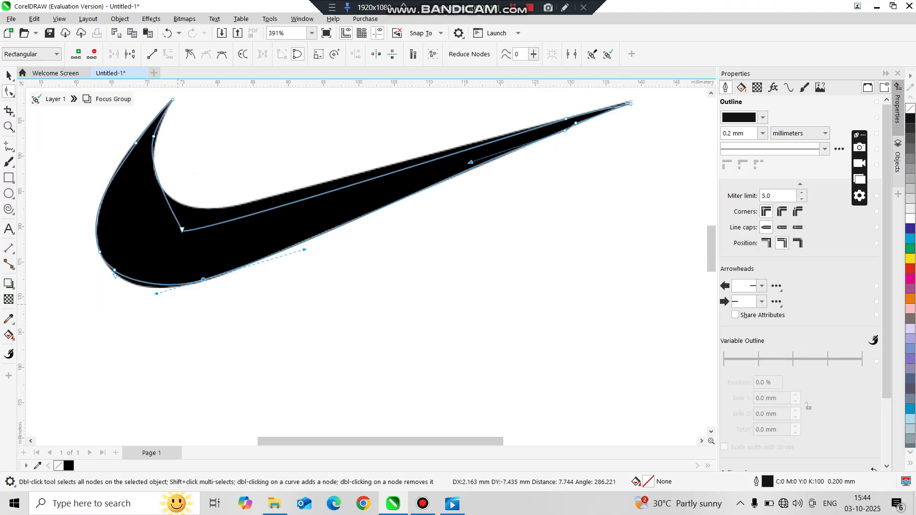
Move the curve's sharp inner corner node up and then delete it
{"action": "scroll", "coordinate": [298, 157], "scroll_direction": "up", "scroll_amount": 3}
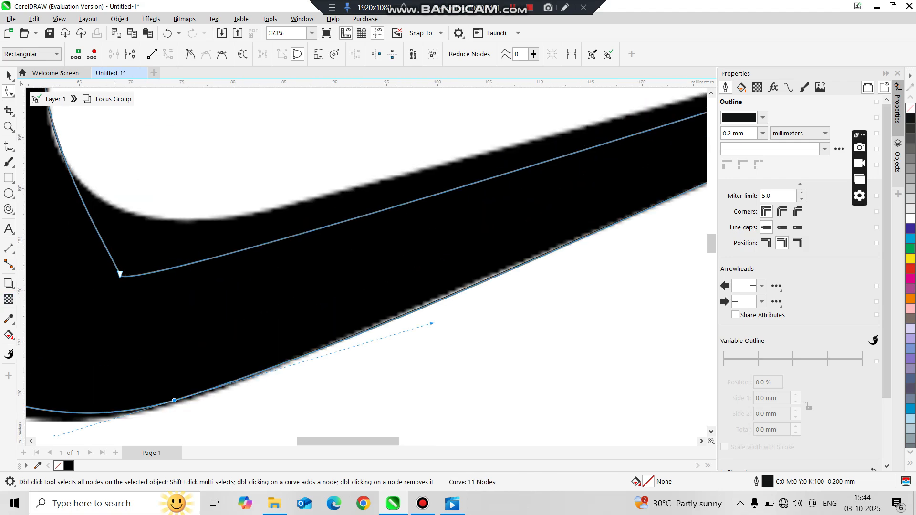
{"action": "scroll", "coordinate": [120, 275], "scroll_direction": "up", "scroll_amount": 1}
{"action": "left_click_drag", "start_coordinate": [120, 274], "coordinate": [151, 228]}
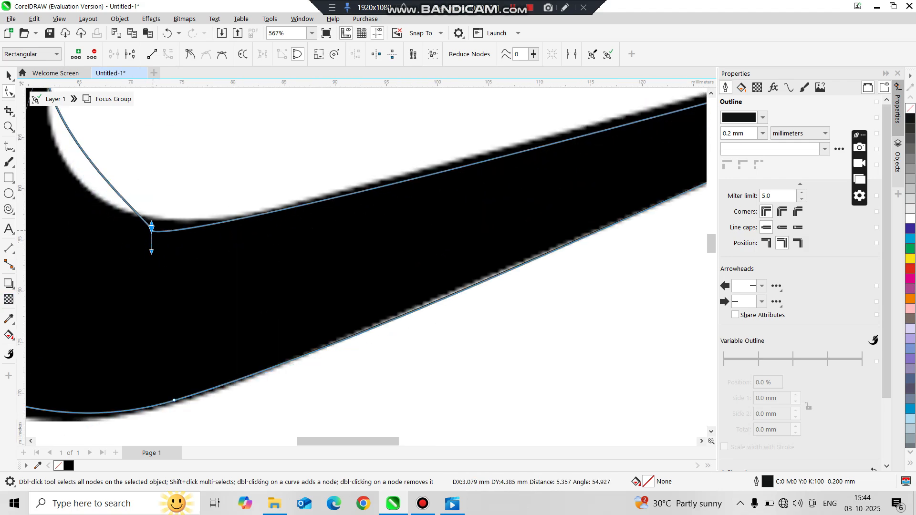
{"action": "key", "text": "Delete"}
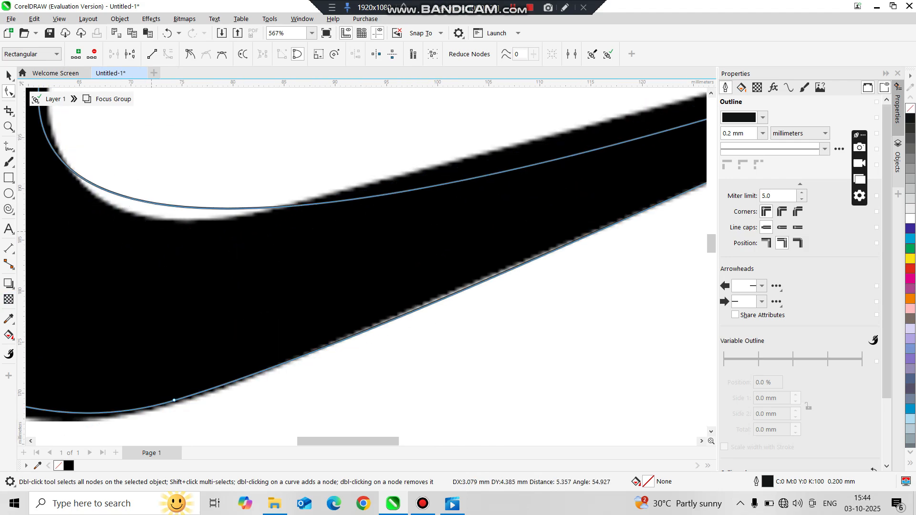
Reshape the curve's inner edge segments to hug the swoosh's upper inner outline
{"action": "mouse_move", "coordinate": [162, 205]}
{"action": "left_mouse_down"}
{"action": "mouse_move", "coordinate": [167, 223]}
{"action": "mouse_move", "coordinate": [175, 215]}
{"action": "left_mouse_up"}
{"action": "scroll", "coordinate": [175, 215], "scroll_direction": "down", "scroll_amount": 4}
{"action": "scroll", "coordinate": [430, 185], "scroll_direction": "up", "scroll_amount": 3}
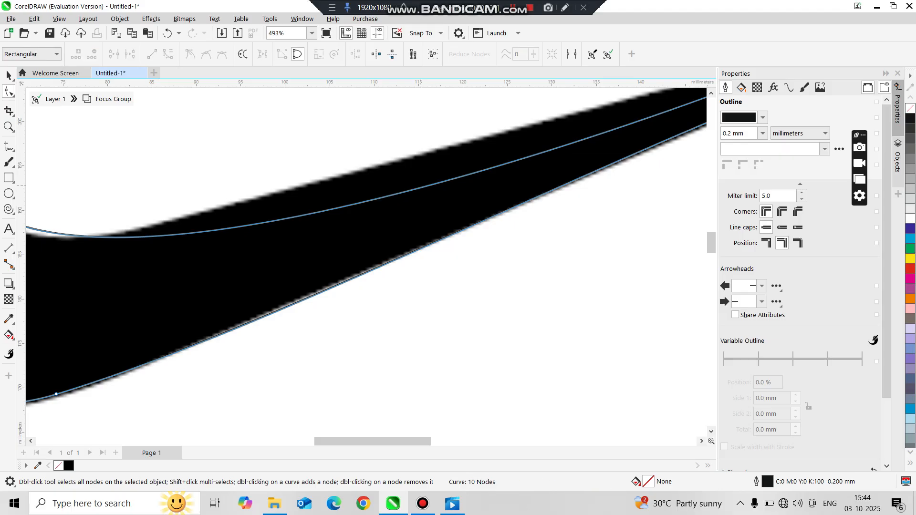
{"action": "left_click_drag", "start_coordinate": [424, 186], "coordinate": [417, 157]}
{"action": "scroll", "coordinate": [417, 157], "scroll_direction": "down", "scroll_amount": 6}
{"action": "scroll", "coordinate": [602, 97], "scroll_direction": "up", "scroll_amount": 5}
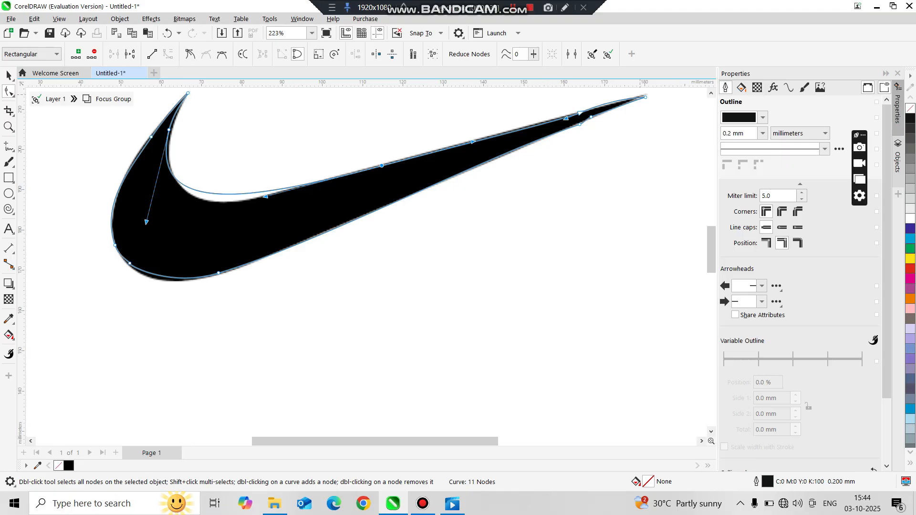
{"action": "scroll", "coordinate": [594, 101], "scroll_direction": "up", "scroll_amount": 5}
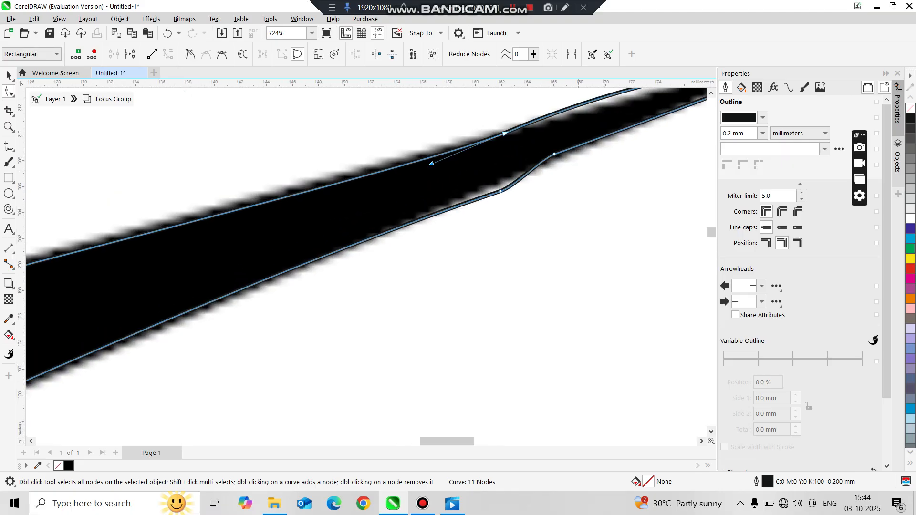
Delete the extra nodes near the tail on both the lower and upper edges of the curve
{"action": "left_click", "coordinate": [500, 192]}
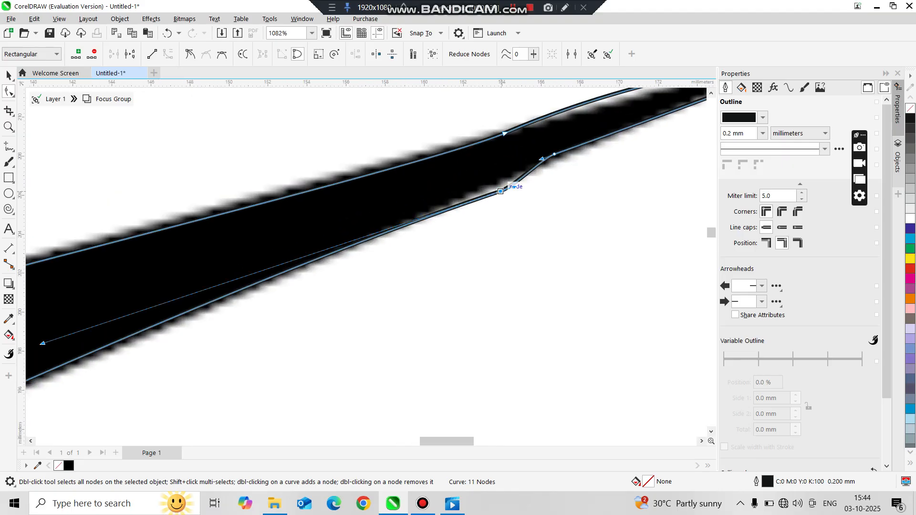
{"action": "key", "text": "Delete"}
{"action": "left_click", "coordinate": [501, 189]}
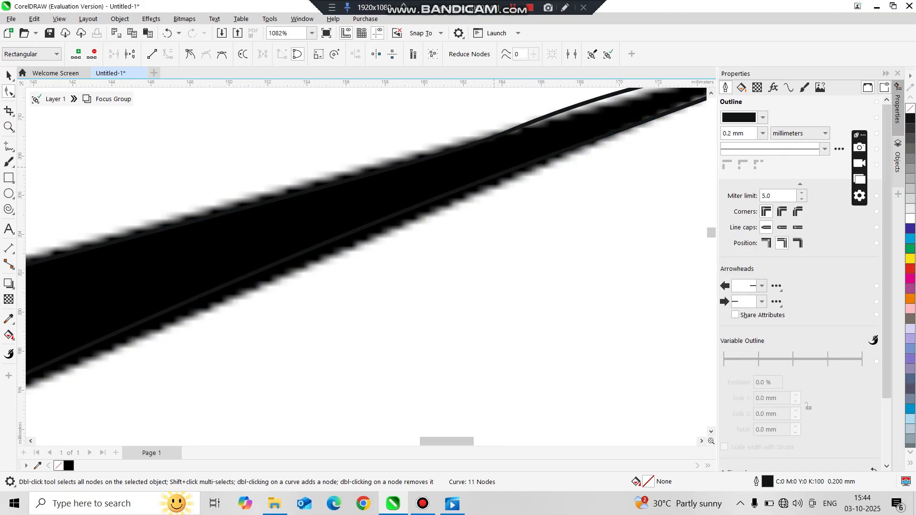
{"action": "left_click", "coordinate": [496, 176]}
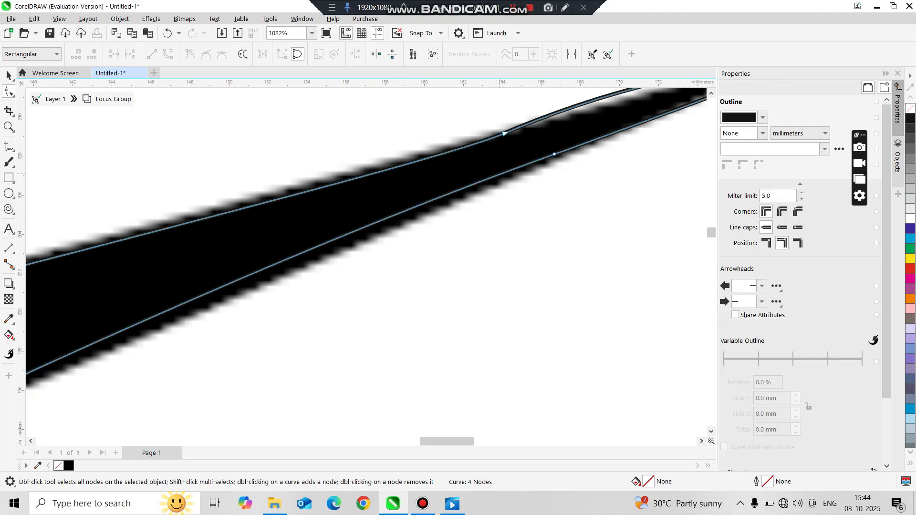
{"action": "left_click", "coordinate": [503, 134]}
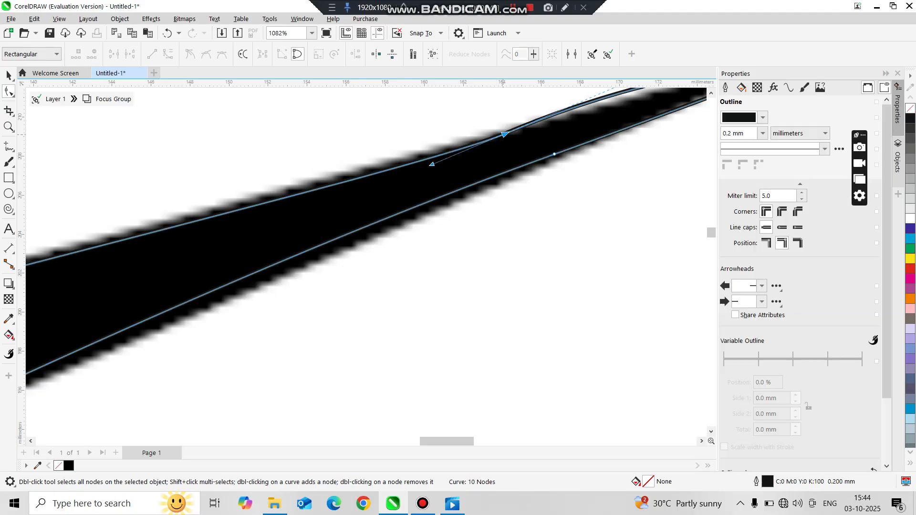
{"action": "key", "text": "Delete"}
{"action": "scroll", "coordinate": [536, 131], "scroll_direction": "down", "scroll_amount": 3}
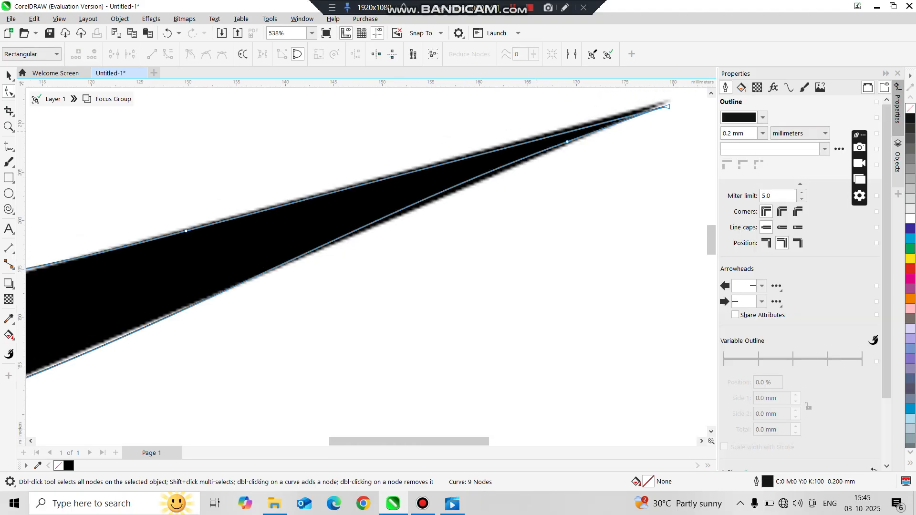
Move the curve's tail tip node out to the swoosh's pointed tail end
{"action": "scroll", "coordinate": [671, 98], "scroll_direction": "up", "scroll_amount": 3}
{"action": "scroll", "coordinate": [667, 110], "scroll_direction": "up", "scroll_amount": 3}
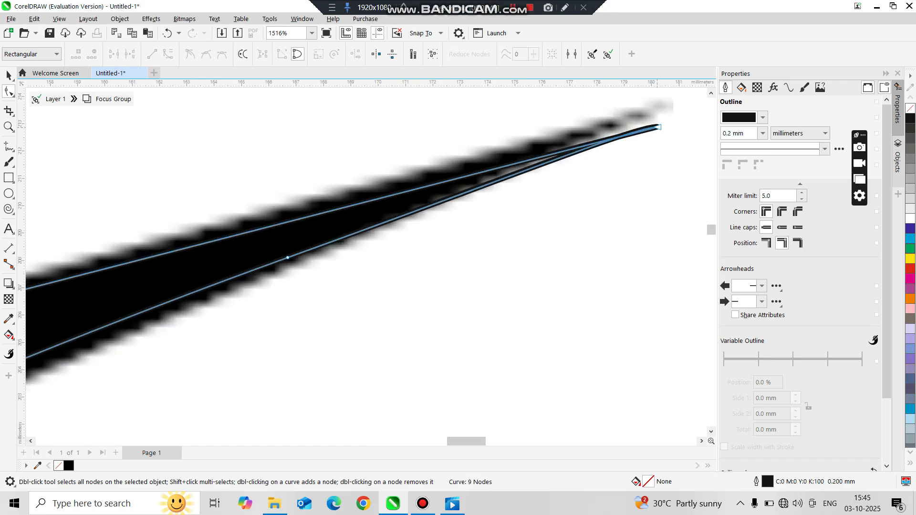
{"action": "left_click_drag", "start_coordinate": [658, 127], "coordinate": [668, 105]}
{"action": "scroll", "coordinate": [661, 102], "scroll_direction": "down", "scroll_amount": 2}
{"action": "scroll", "coordinate": [138, 174], "scroll_direction": "down", "scroll_amount": 8}
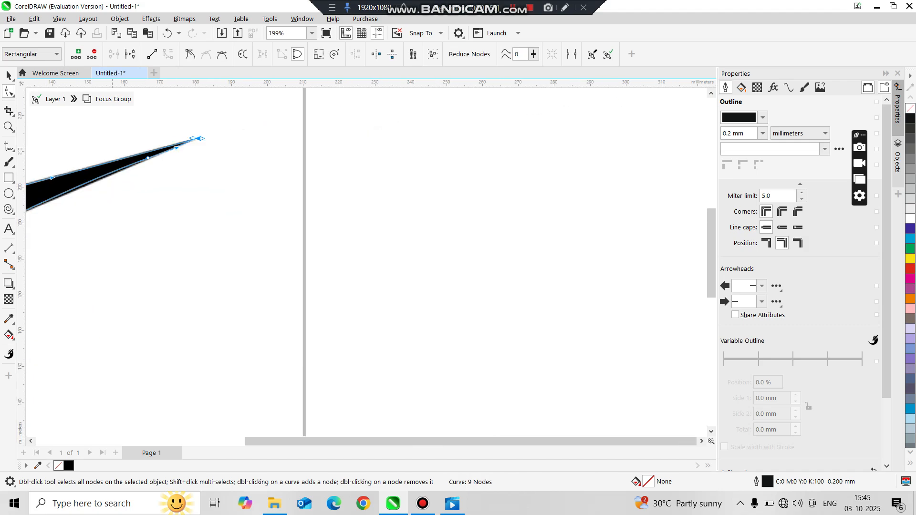
{"action": "scroll", "coordinate": [51, 198], "scroll_direction": "up", "scroll_amount": 6}
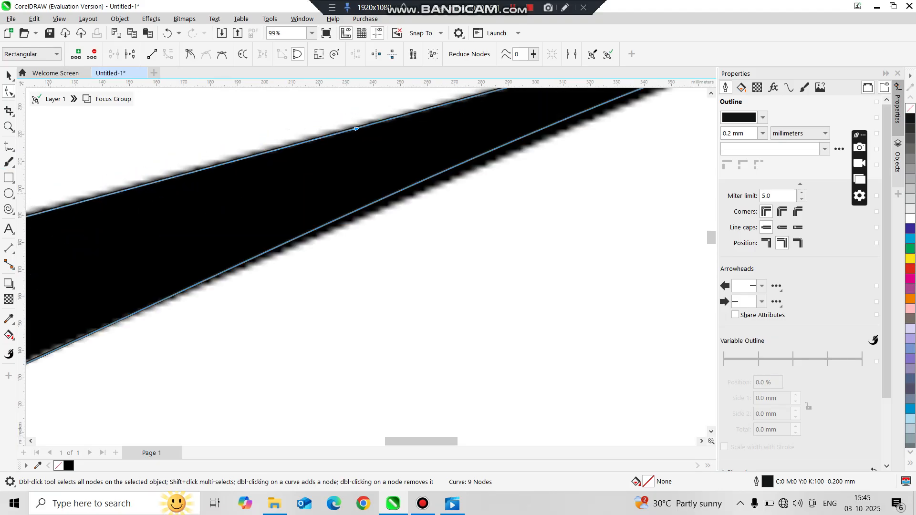
{"action": "scroll", "coordinate": [49, 191], "scroll_direction": "down", "scroll_amount": 6}
{"action": "scroll", "coordinate": [37, 169], "scroll_direction": "up", "scroll_amount": 4}
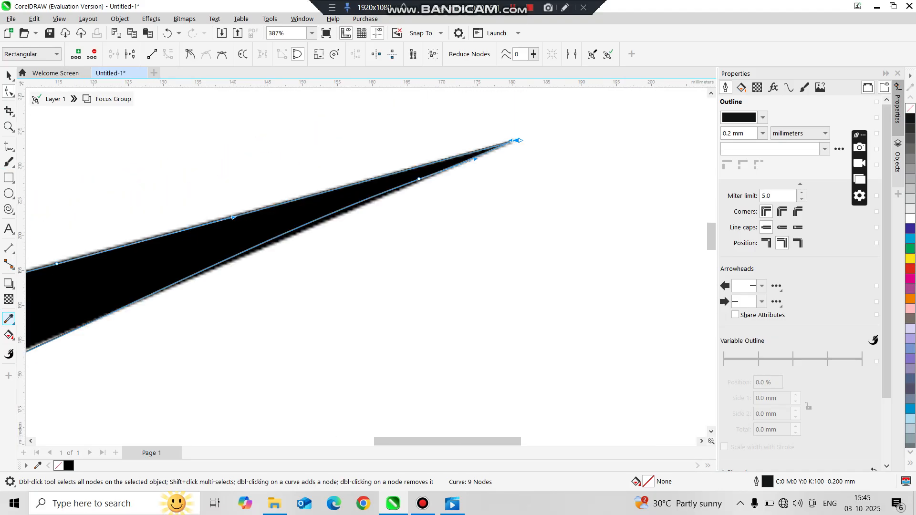
Sample black from the swoosh bitmap with the color eyedropper and apply it as the curve's fill
{"action": "left_click", "coordinate": [8, 318]}
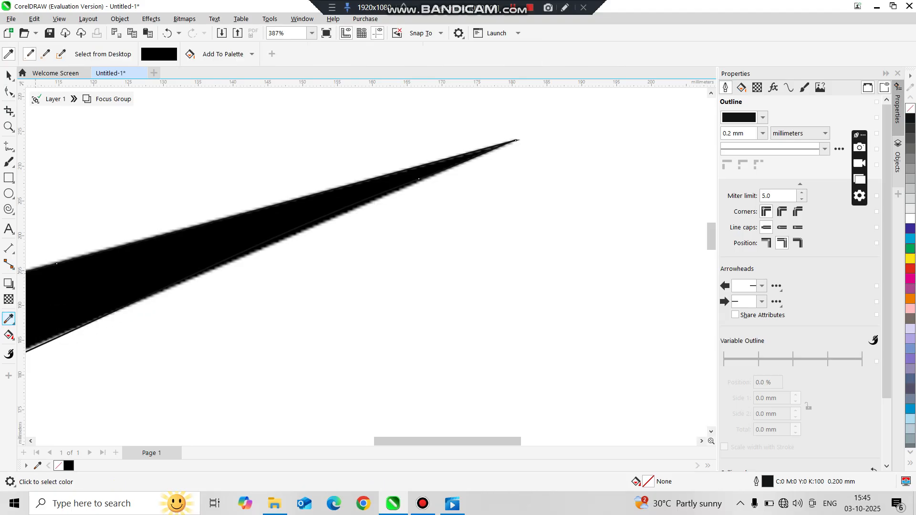
{"action": "left_click", "coordinate": [99, 281]}
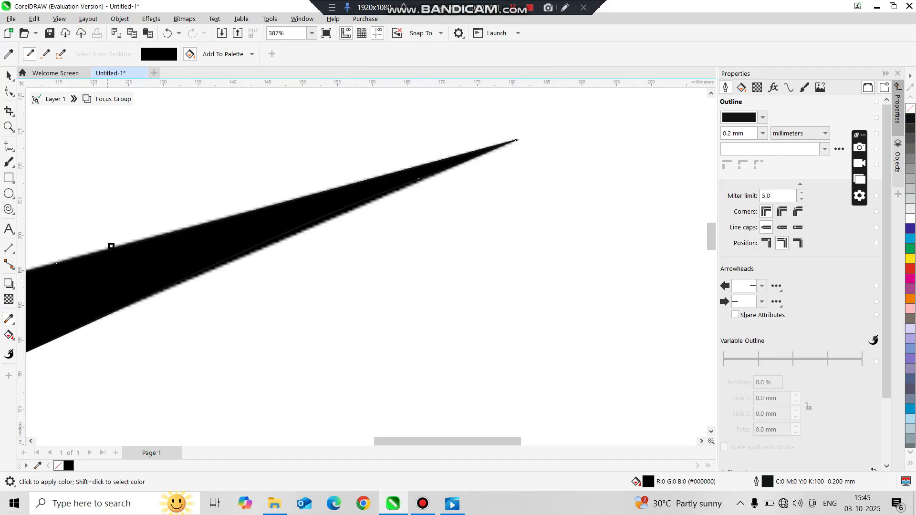
{"action": "scroll", "coordinate": [75, 148], "scroll_direction": "down", "scroll_amount": 3}
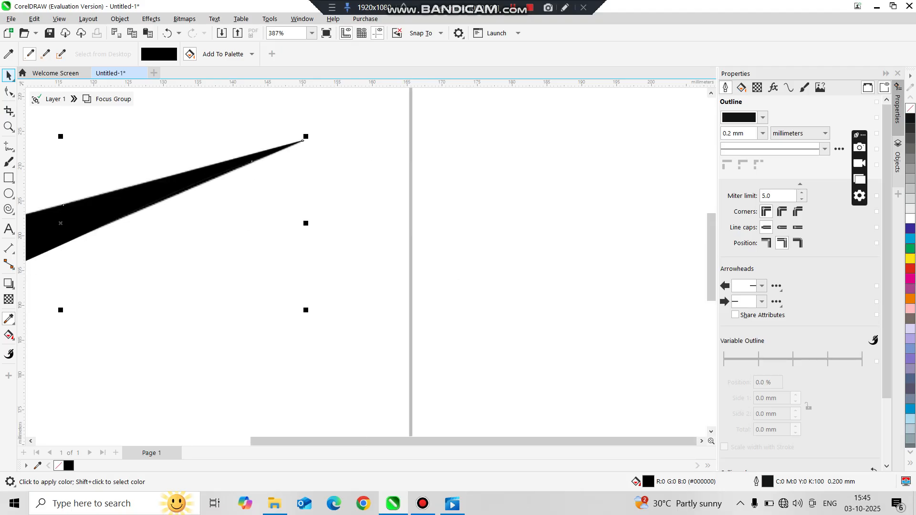
Select the filled swoosh curve and remove its outline
{"action": "left_click", "coordinate": [9, 193]}
{"action": "scroll", "coordinate": [44, 195], "scroll_direction": "up", "scroll_amount": 3}
{"action": "scroll", "coordinate": [44, 194], "scroll_direction": "up", "scroll_amount": 2}
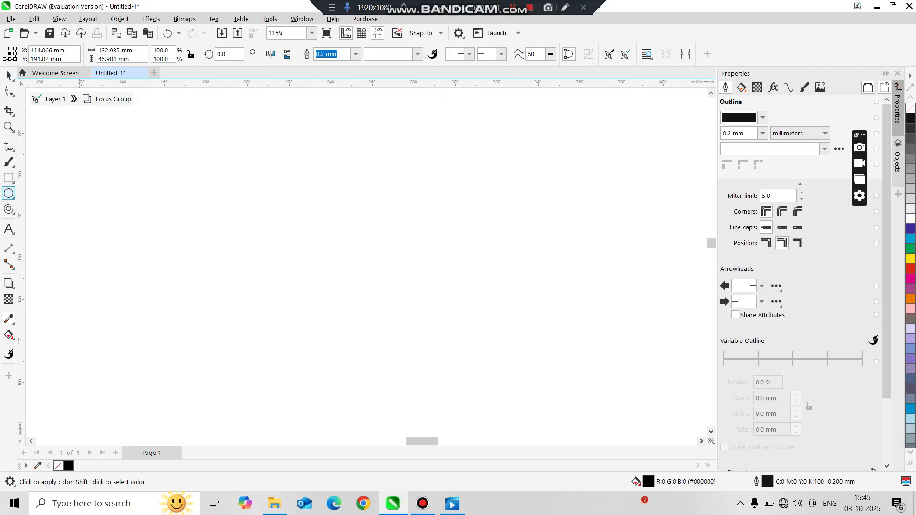
{"action": "left_click", "coordinate": [9, 75]}
{"action": "scroll", "coordinate": [40, 197], "scroll_direction": "down", "scroll_amount": 2}
{"action": "scroll", "coordinate": [445, 205], "scroll_direction": "down", "scroll_amount": 3}
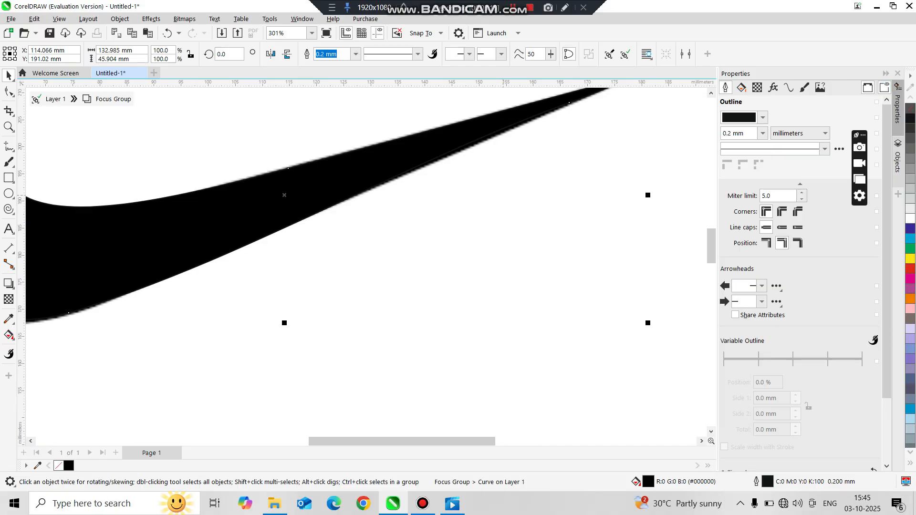
{"action": "right_click", "coordinate": [910, 108]}
Move the traced swoosh to the right, beside the original bitmap
{"action": "scroll", "coordinate": [52, 230], "scroll_direction": "down", "scroll_amount": 3}
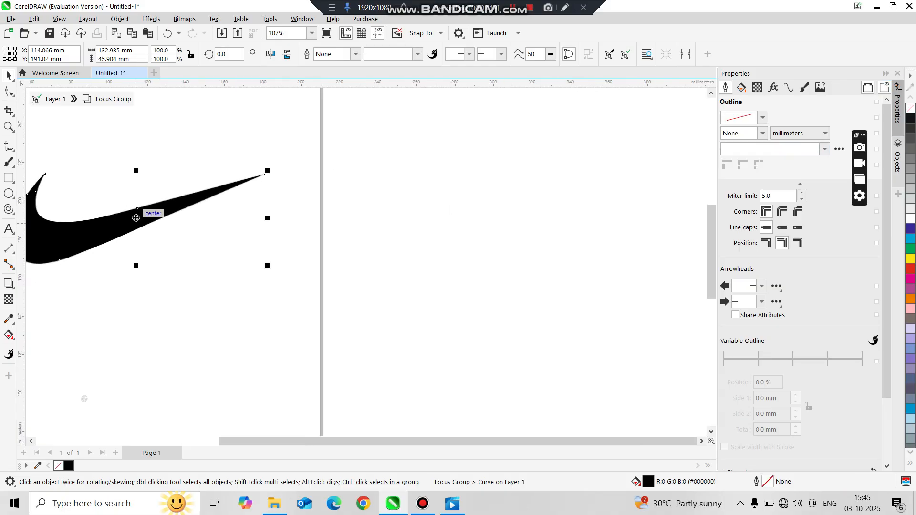
{"action": "left_click_drag", "start_coordinate": [136, 218], "coordinate": [460, 205]}
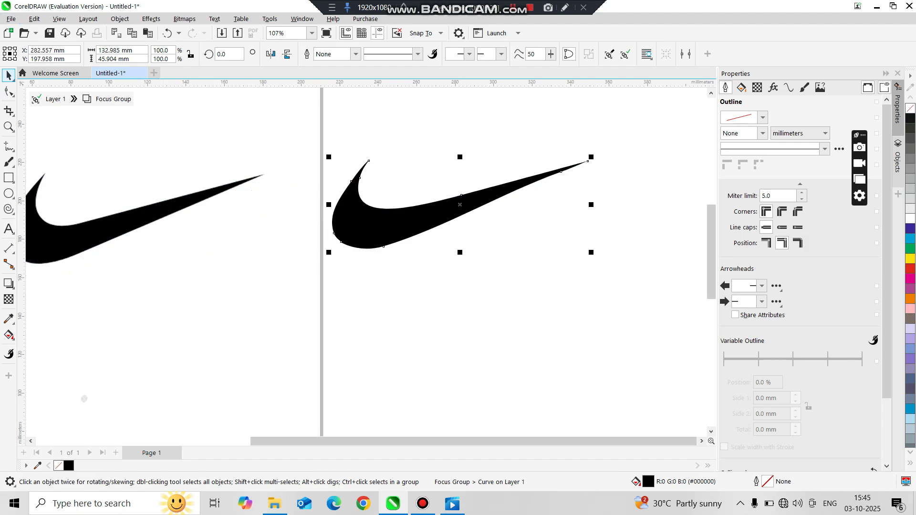
{"action": "scroll", "coordinate": [118, 165], "scroll_direction": "down", "scroll_amount": 1}
{"action": "scroll", "coordinate": [45, 199], "scroll_direction": "up", "scroll_amount": 2}
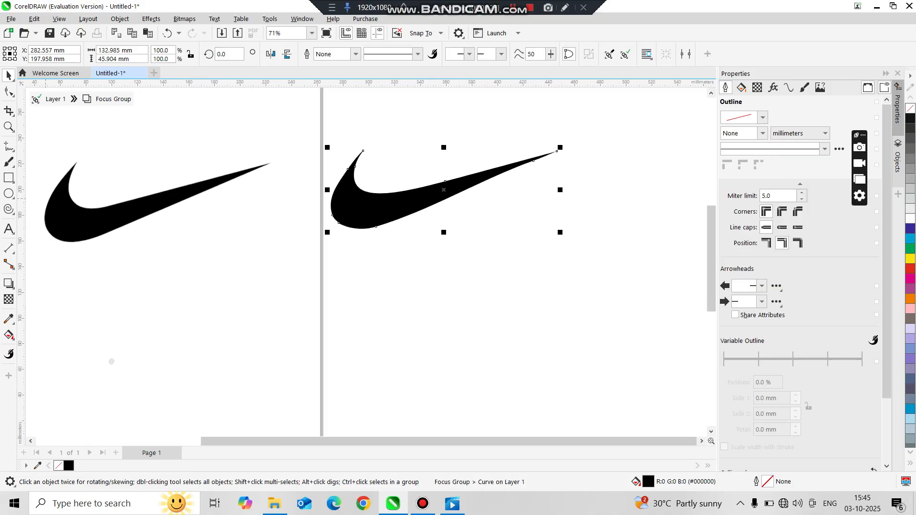
{"action": "scroll", "coordinate": [40, 180], "scroll_direction": "down", "scroll_amount": 1}
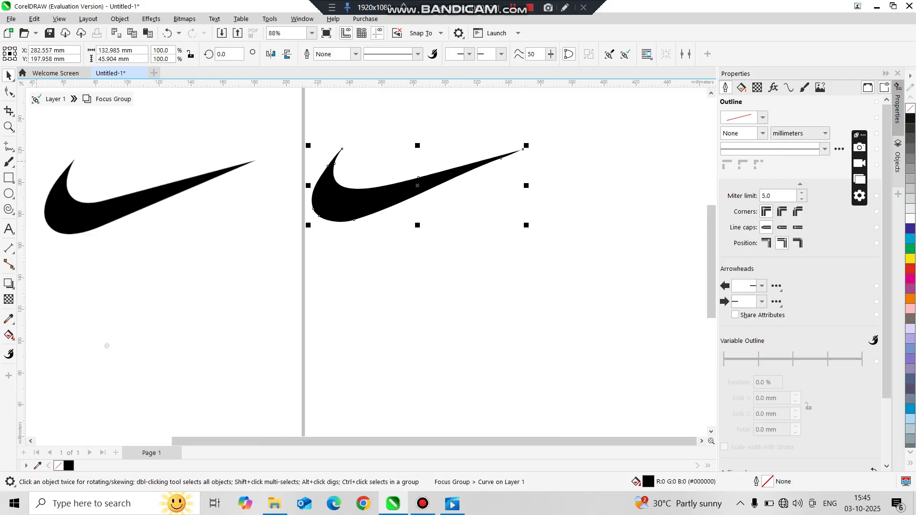
{"action": "scroll", "coordinate": [36, 162], "scroll_direction": "down", "scroll_amount": 1}
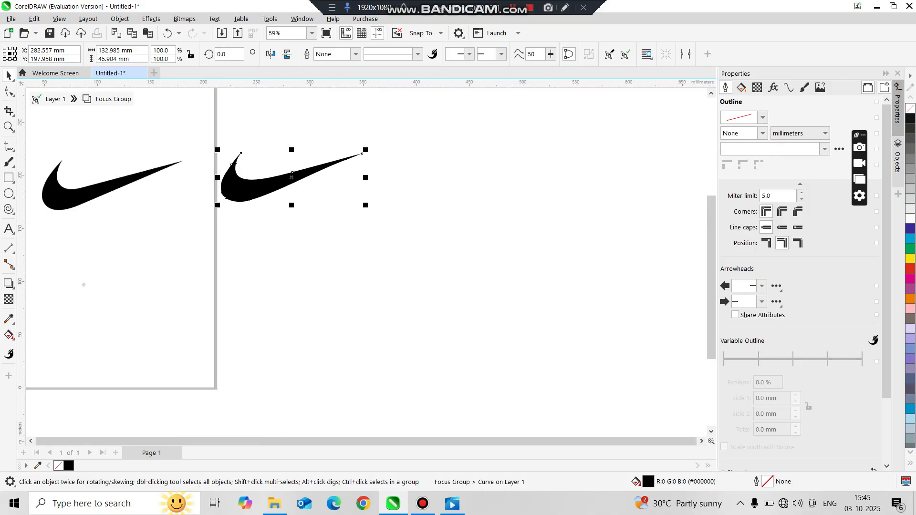